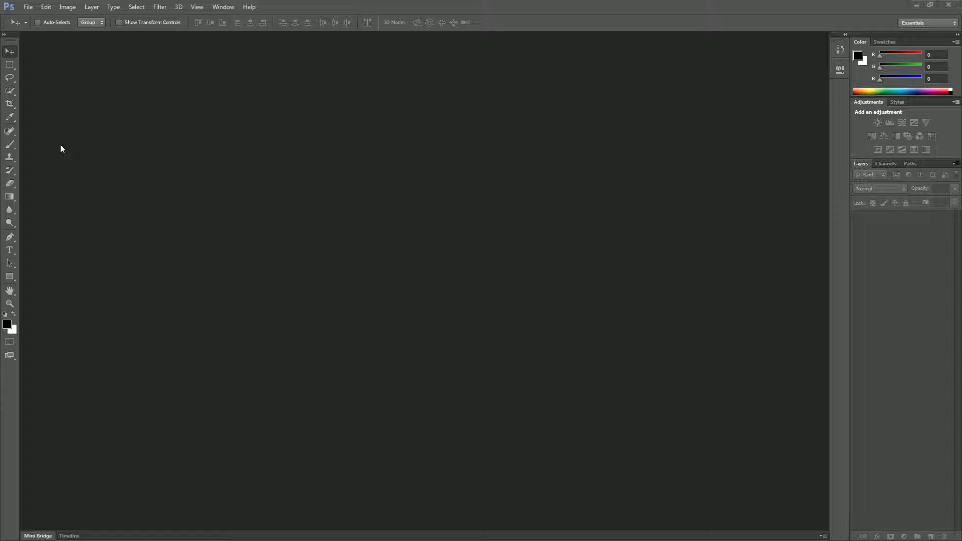
- Open the hutch portrait from the 02 - Layers folder
{"action": "left_click", "coordinate": [28, 7]}
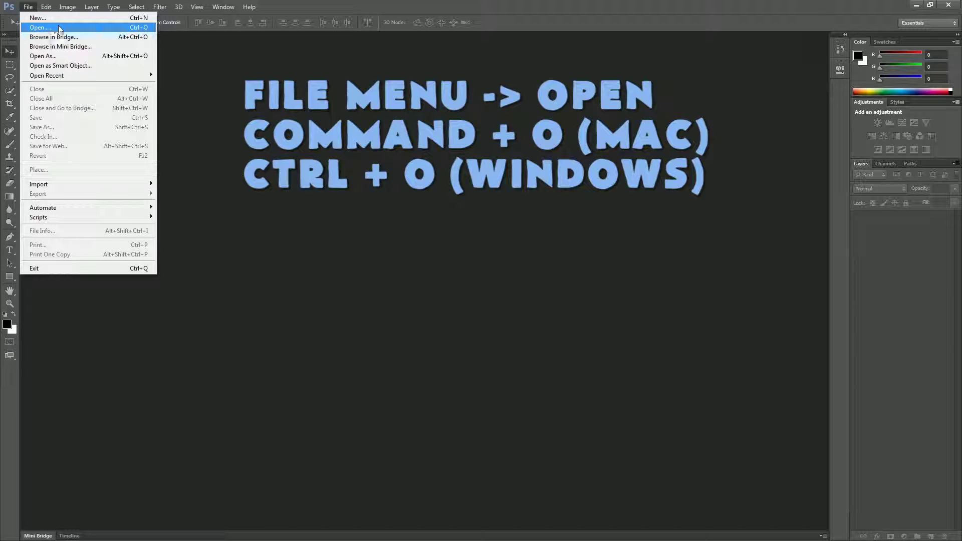
{"action": "left_click", "coordinate": [56, 27]}
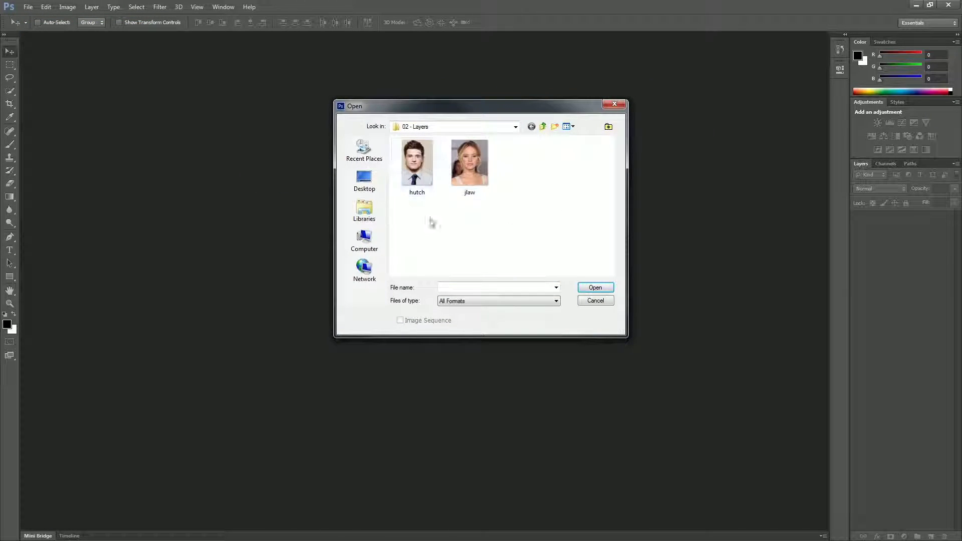
{"action": "double_click", "coordinate": [416, 160]}
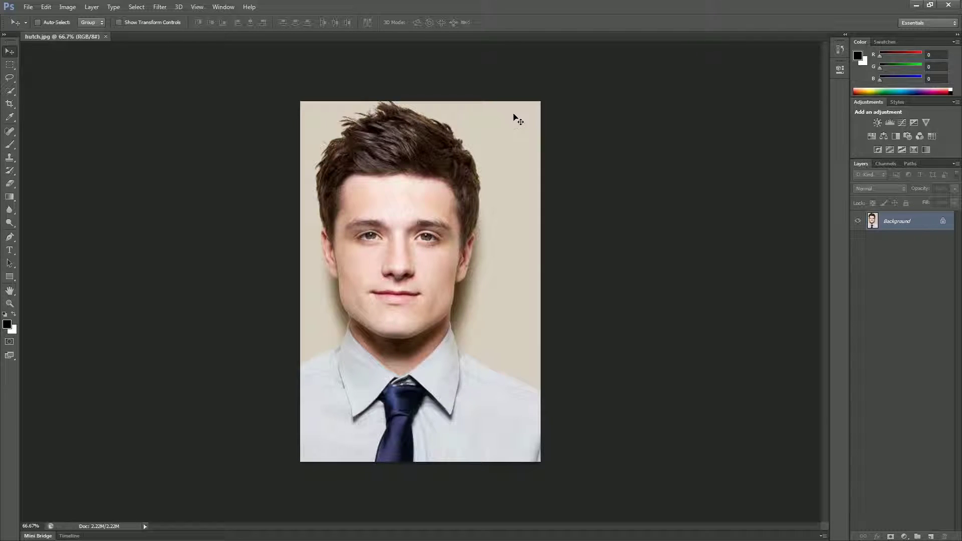
- Erase the upper-right corner of the portrait's beige backdrop on the locked Background layer with the Eraser tool
{"action": "left_click", "coordinate": [9, 185]}
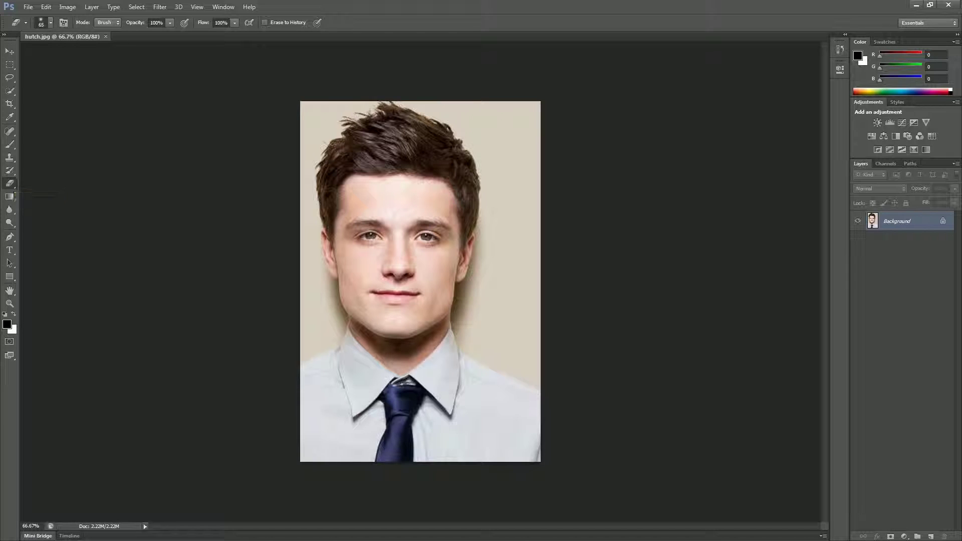
{"action": "left_click", "coordinate": [10, 51]}
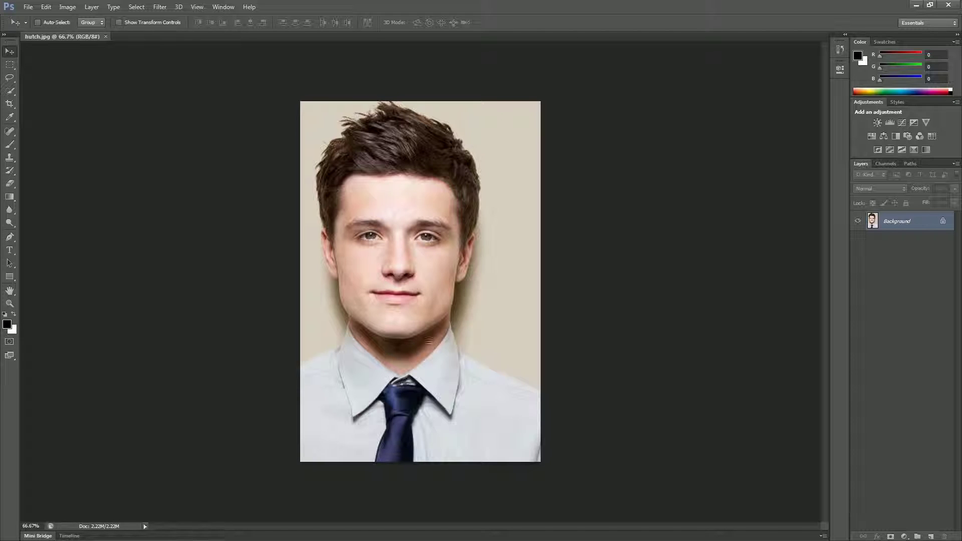
{"action": "left_click", "coordinate": [8, 182]}
{"action": "mouse_move", "coordinate": [507, 97]}
{"action": "left_mouse_down"}
{"action": "mouse_move", "coordinate": [543, 125]}
{"action": "mouse_move", "coordinate": [510, 91]}
{"action": "mouse_move", "coordinate": [547, 143]}
{"action": "mouse_move", "coordinate": [508, 104]}
{"action": "mouse_move", "coordinate": [544, 152]}
{"action": "mouse_move", "coordinate": [494, 90]}
{"action": "mouse_move", "coordinate": [549, 156]}
{"action": "mouse_move", "coordinate": [483, 90]}
{"action": "mouse_move", "coordinate": [558, 178]}
{"action": "mouse_move", "coordinate": [537, 100]}
{"action": "left_mouse_up"}
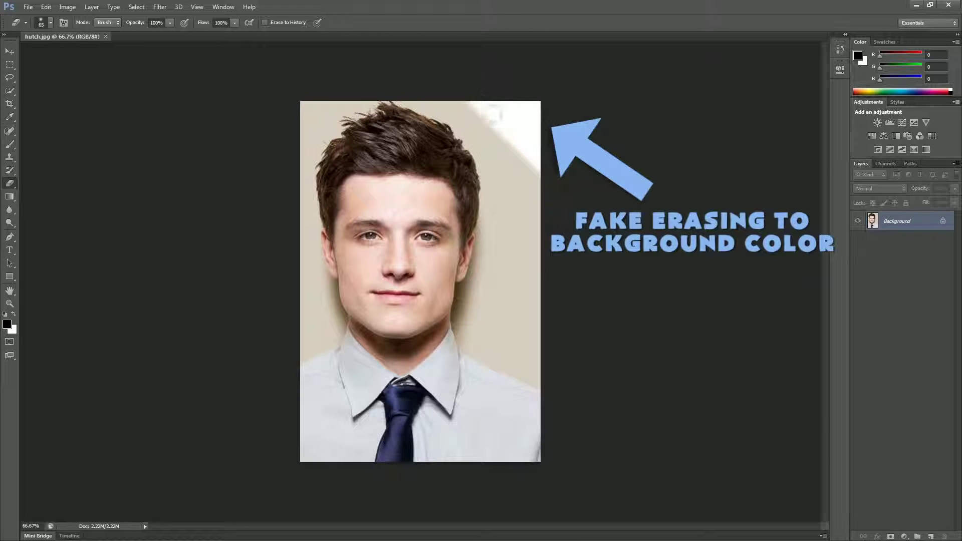
{"action": "left_click_drag", "start_coordinate": [476, 103], "coordinate": [552, 189]}
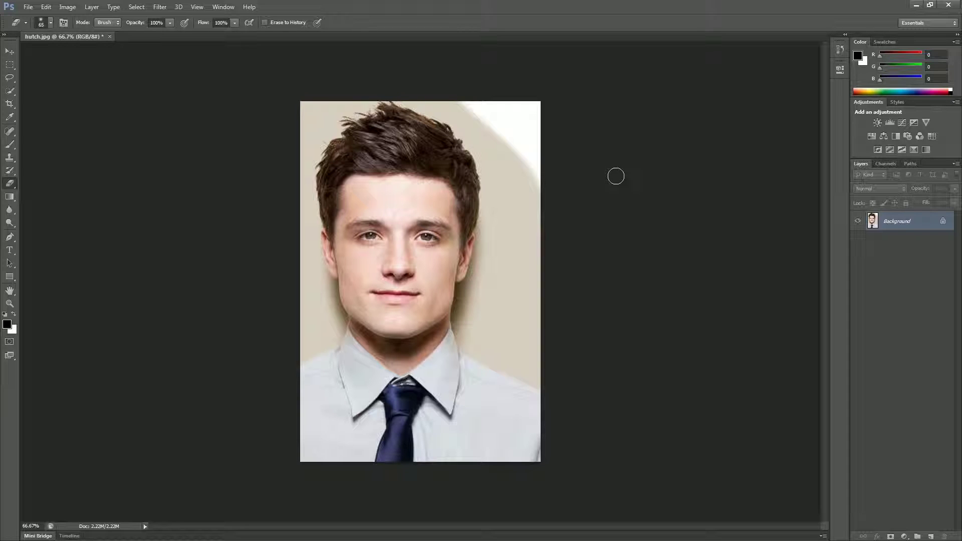
- Convert the locked Background into a regular layer named Layer 0 and erase the portrait's upper-right corner to transparency
{"action": "double_click", "coordinate": [902, 225]}
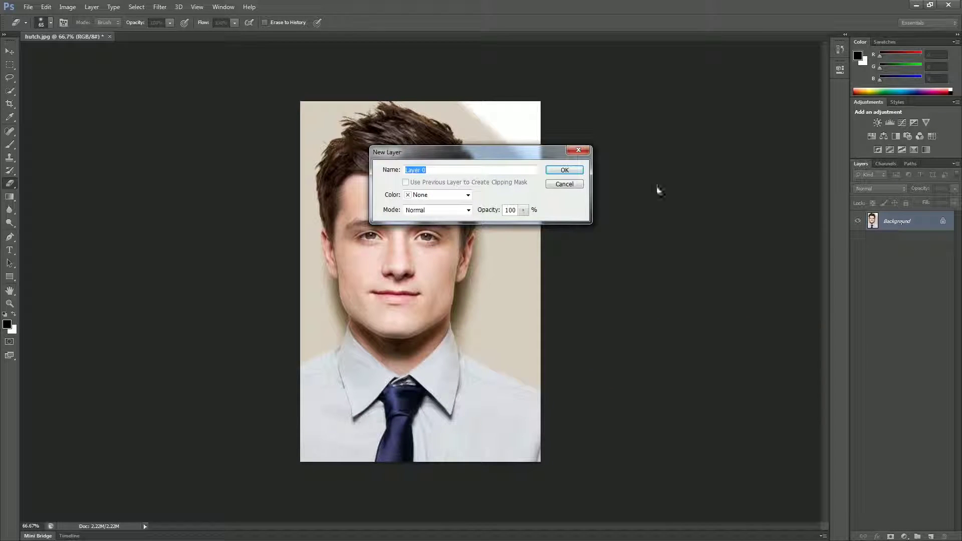
{"action": "left_click", "coordinate": [562, 170]}
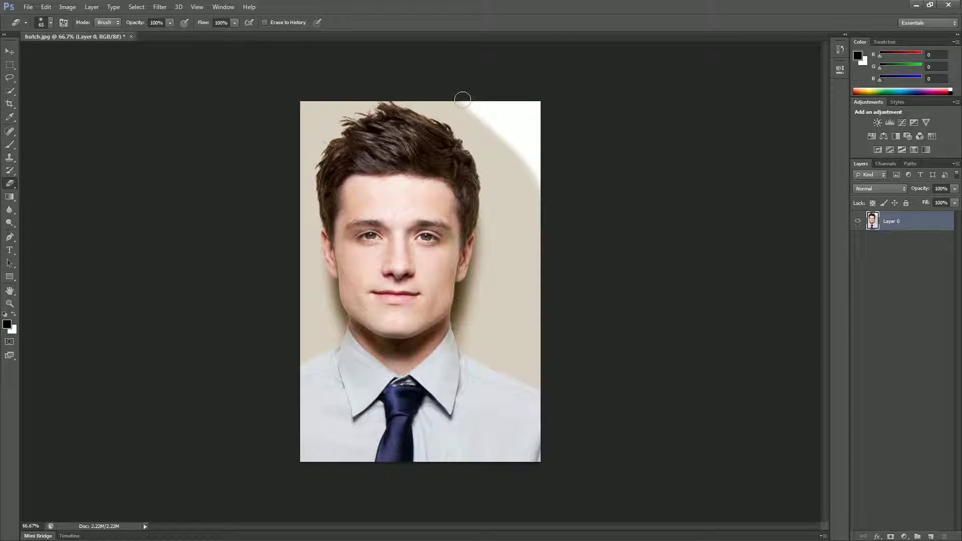
{"action": "mouse_move", "coordinate": [466, 99]}
{"action": "left_mouse_down"}
{"action": "mouse_move", "coordinate": [511, 144]}
{"action": "mouse_move", "coordinate": [541, 205]}
{"action": "mouse_move", "coordinate": [524, 144]}
{"action": "mouse_move", "coordinate": [474, 95]}
{"action": "mouse_move", "coordinate": [543, 153]}
{"action": "mouse_move", "coordinate": [505, 89]}
{"action": "mouse_move", "coordinate": [527, 99]}
{"action": "left_mouse_up"}
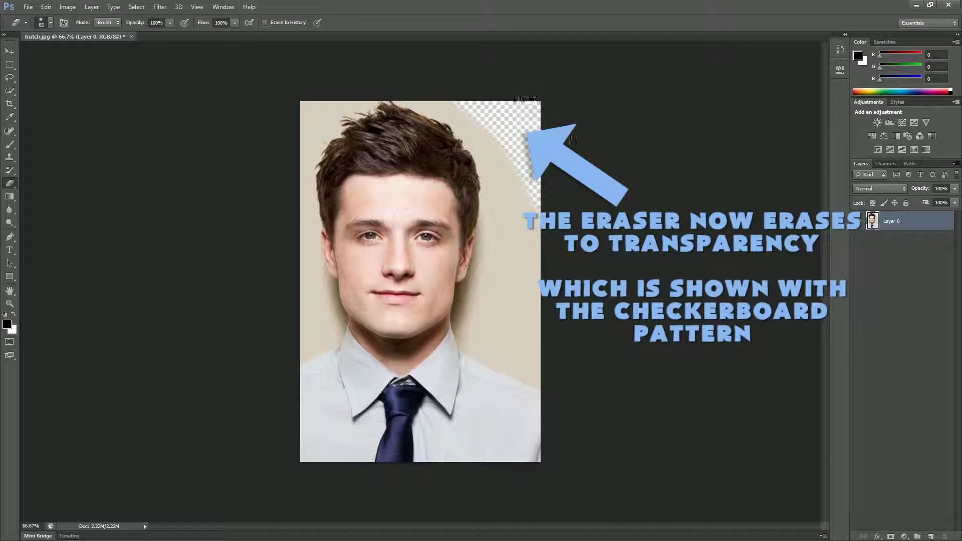
{"action": "left_click_drag", "start_coordinate": [546, 207], "coordinate": [446, 86]}
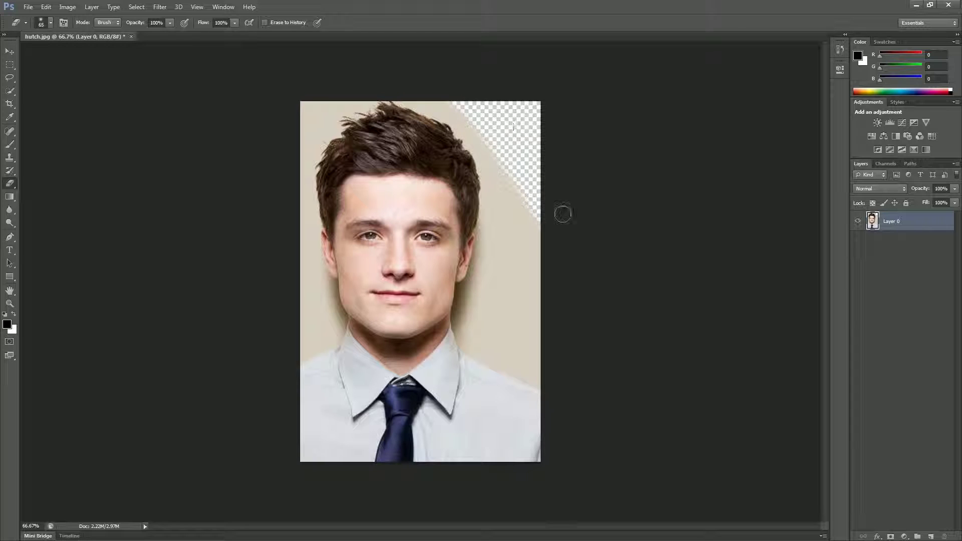
- Open the jlaw image as a second document and return to hutch.jpg
{"action": "left_click", "coordinate": [895, 247]}
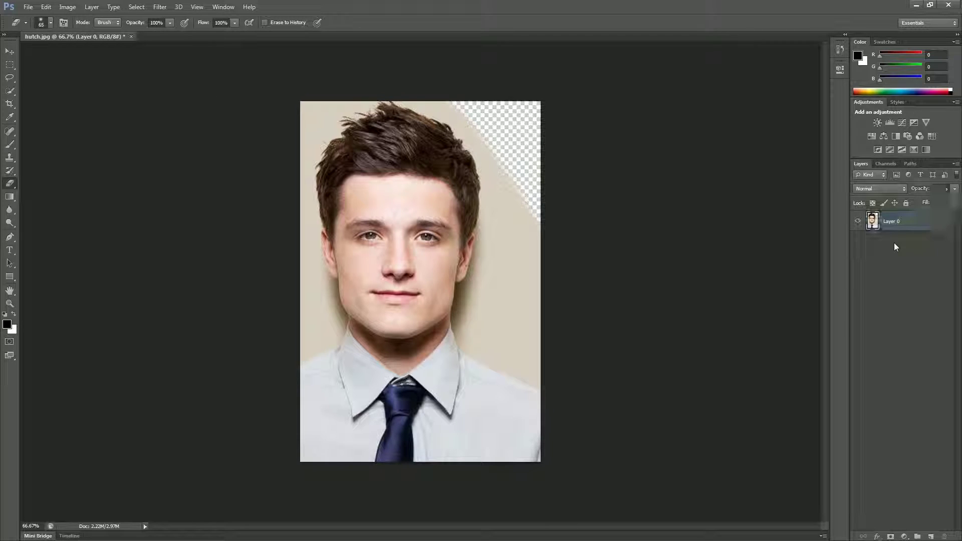
{"action": "left_click", "coordinate": [26, 8]}
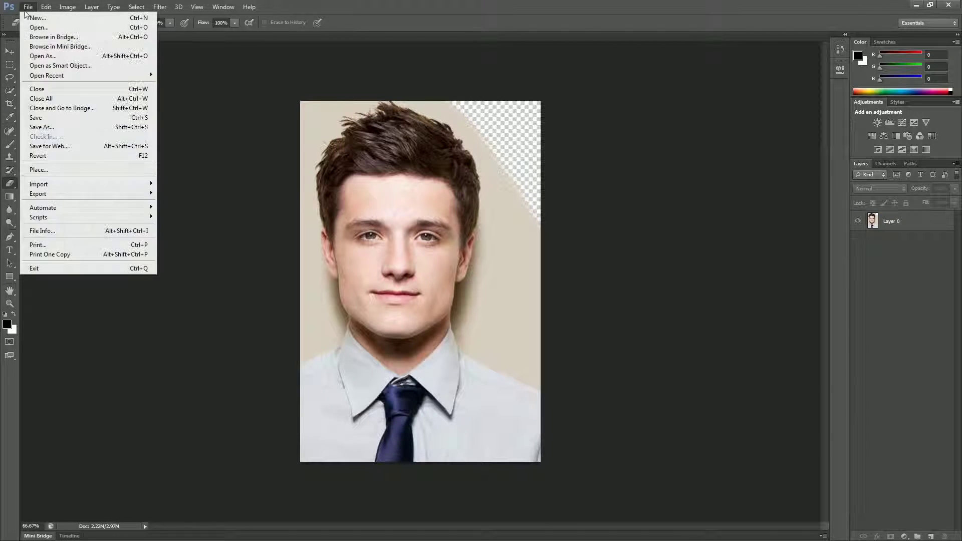
{"action": "left_click", "coordinate": [48, 28]}
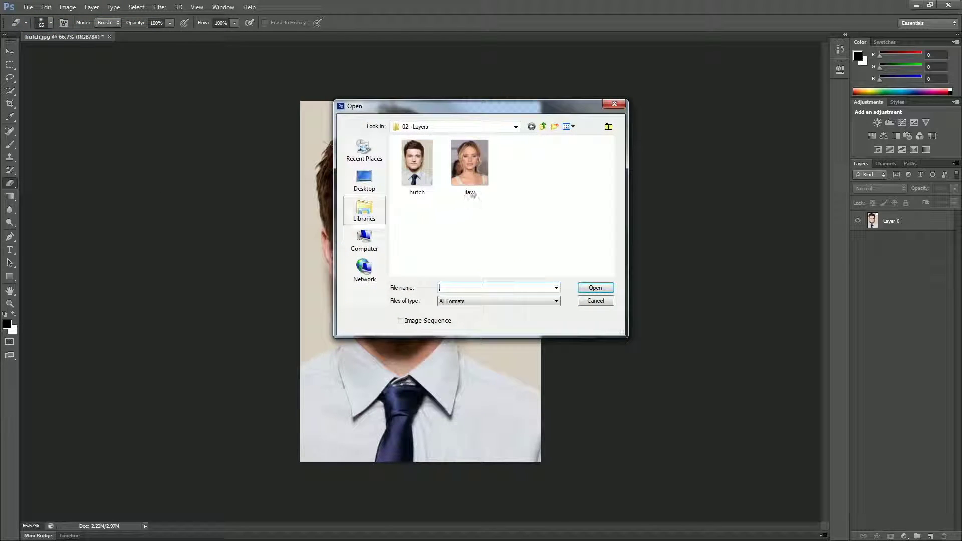
{"action": "double_click", "coordinate": [476, 167]}
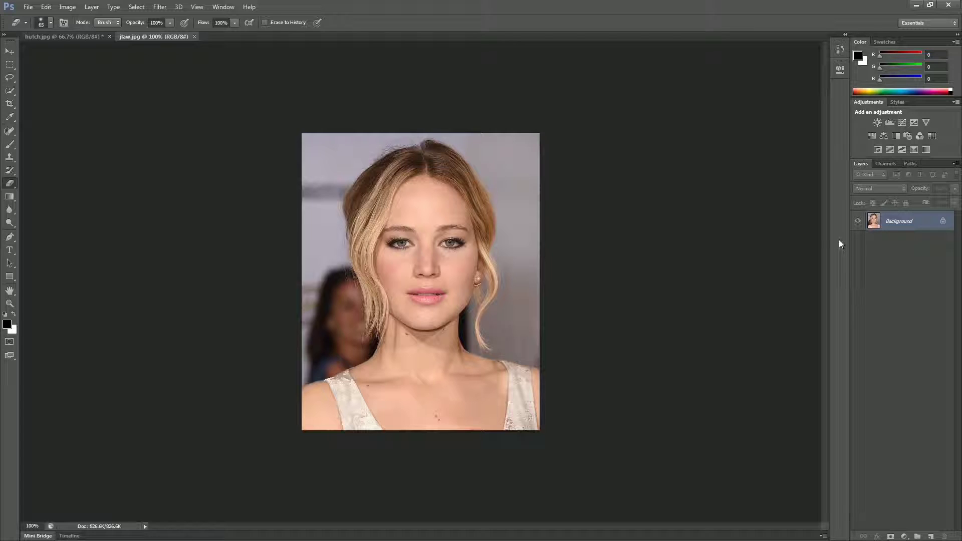
{"action": "left_click", "coordinate": [68, 36]}
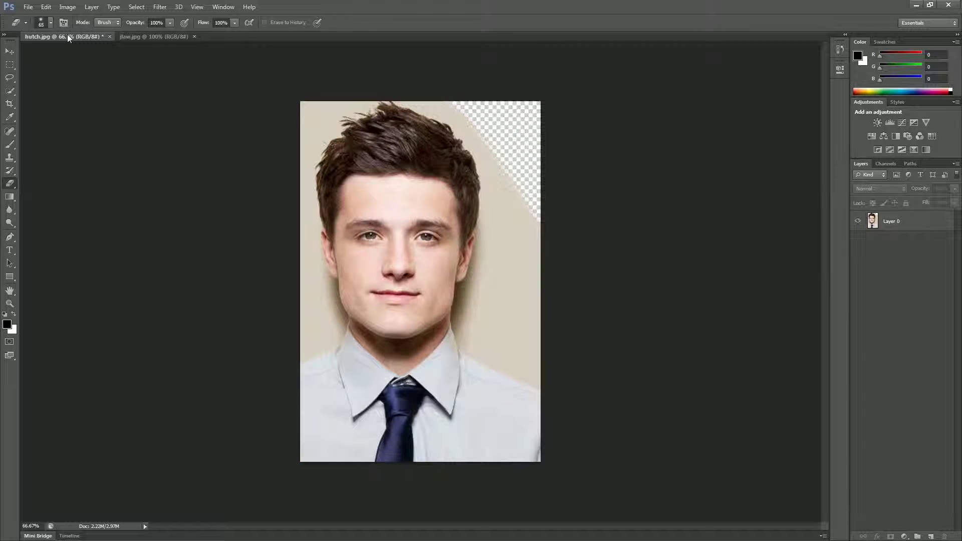
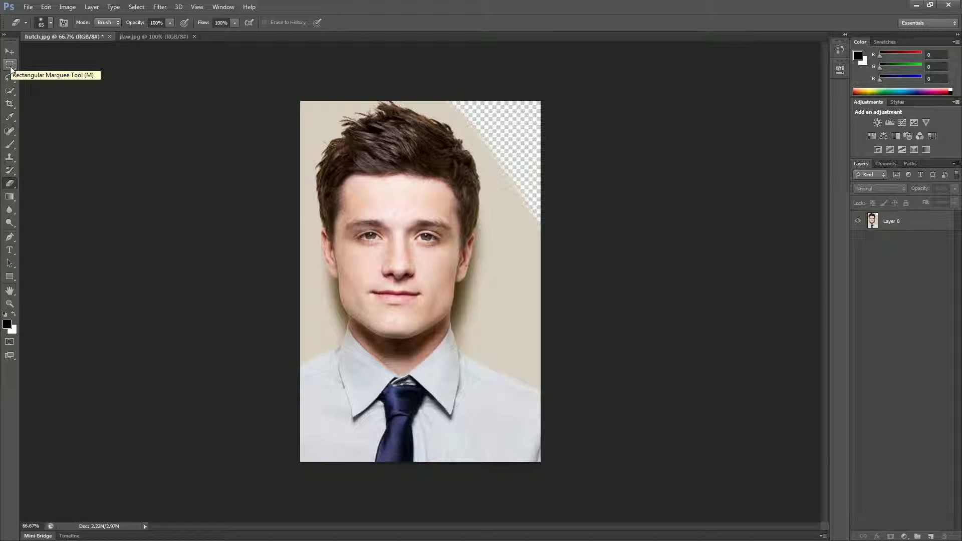
{"action": "left_click", "coordinate": [11, 66]}
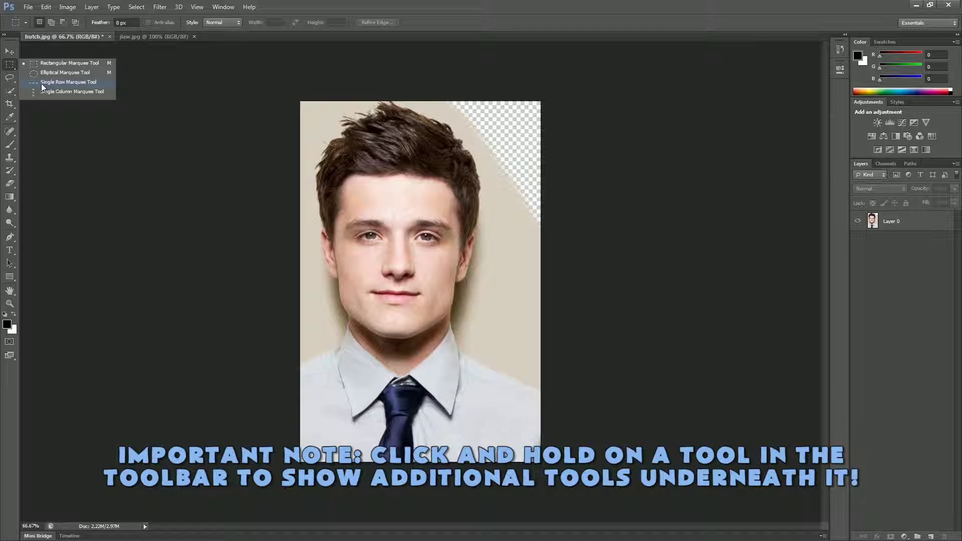
{"action": "left_click", "coordinate": [8, 78]}
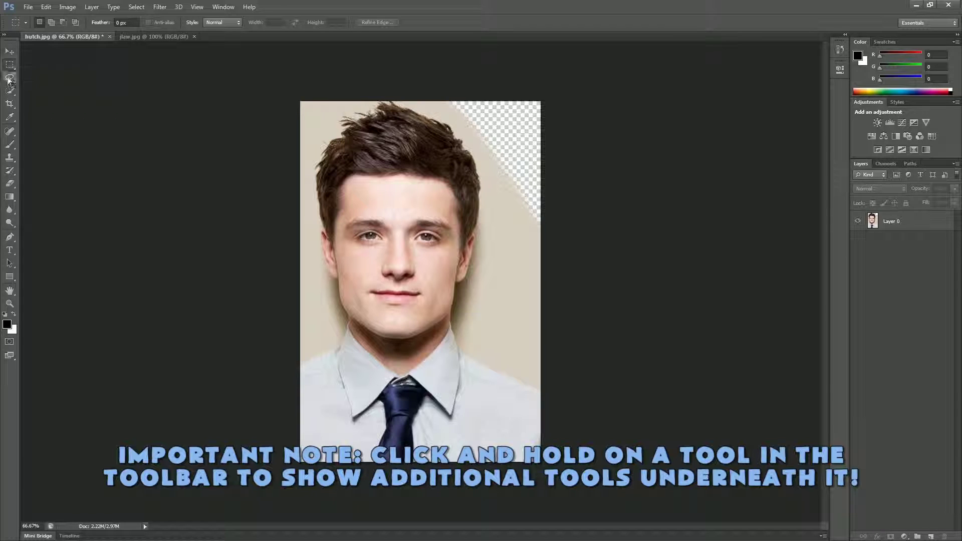
{"action": "left_click", "coordinate": [8, 79]}
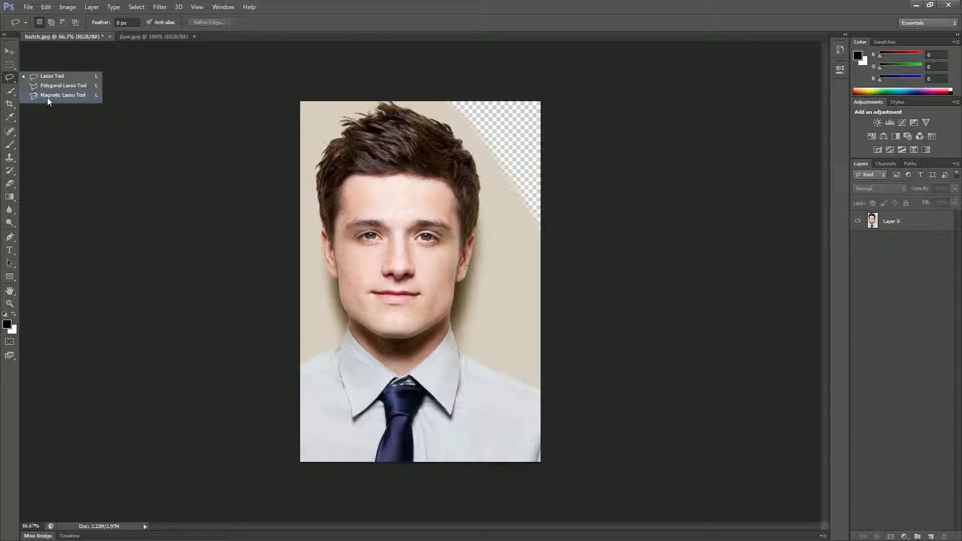
{"action": "left_click", "coordinate": [8, 67]}
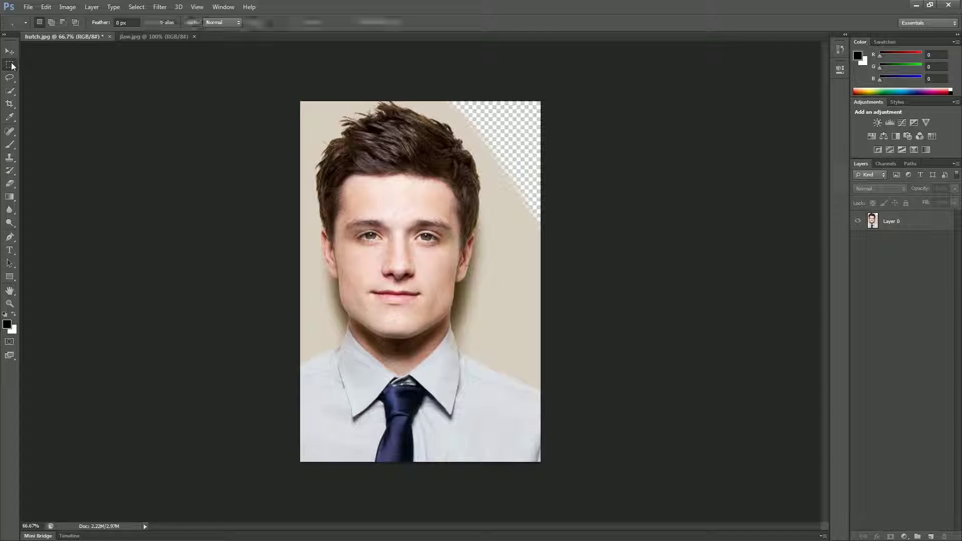
- Select the man's face from hairline to chin with the Rectangular Marquee tool
{"action": "right_click", "coordinate": [9, 65]}
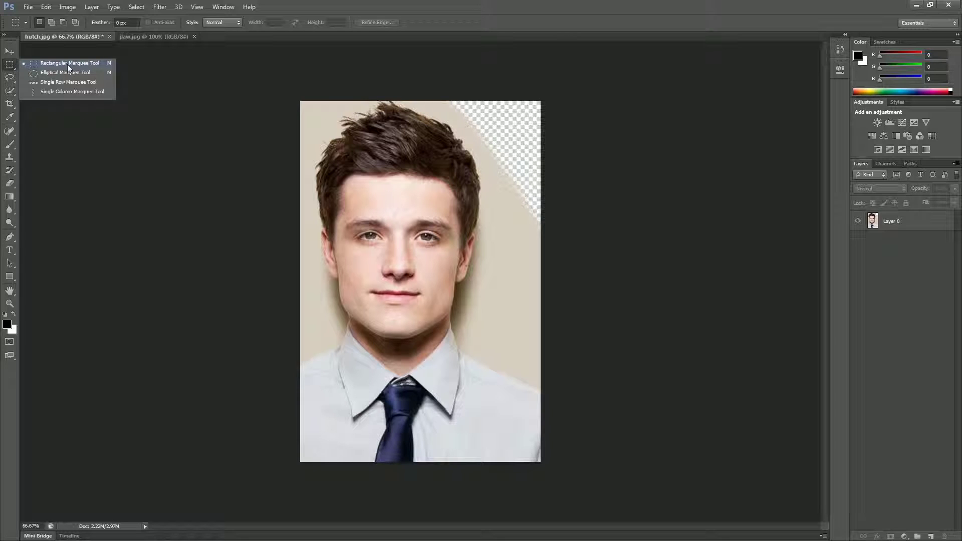
{"action": "left_click", "coordinate": [67, 64]}
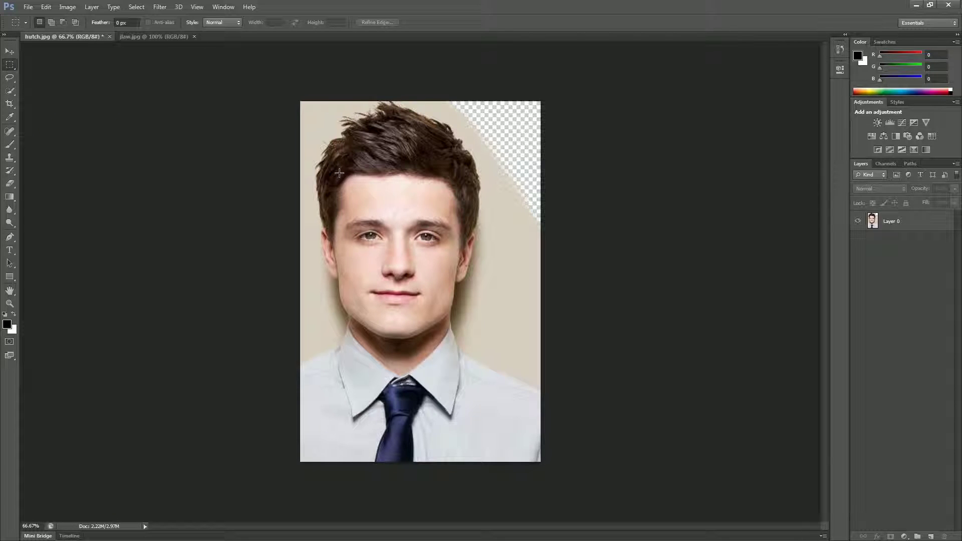
{"action": "left_click_drag", "start_coordinate": [340, 175], "coordinate": [456, 329]}
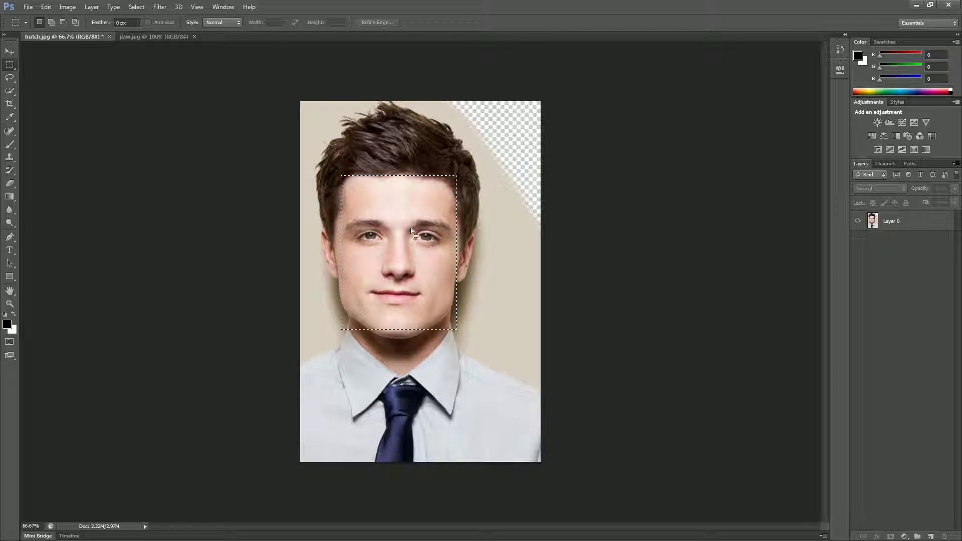
- Move the selected face up and slightly left over the hair with the Move tool
{"action": "left_click", "coordinate": [9, 52]}
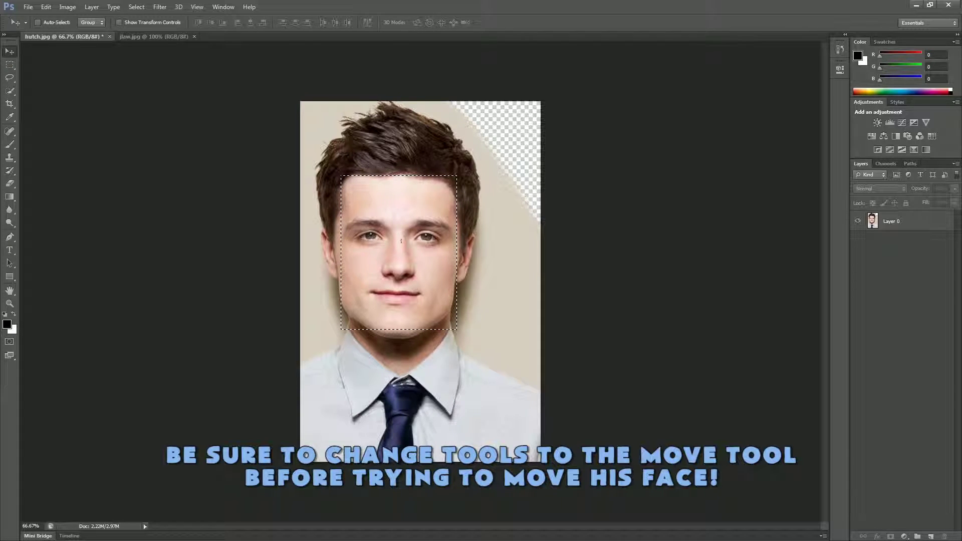
{"action": "left_click_drag", "start_coordinate": [397, 253], "coordinate": [455, 196]}
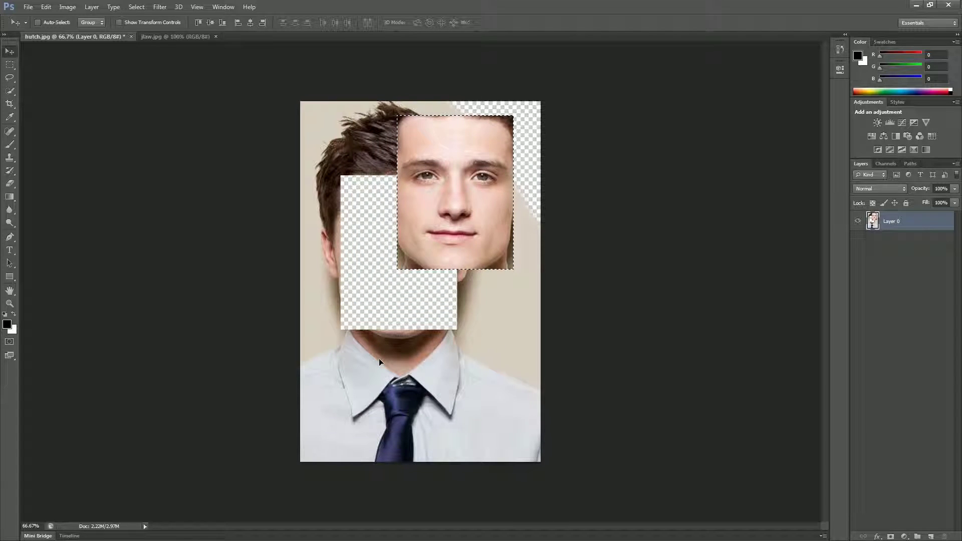
{"action": "left_click_drag", "start_coordinate": [455, 205], "coordinate": [383, 195]}
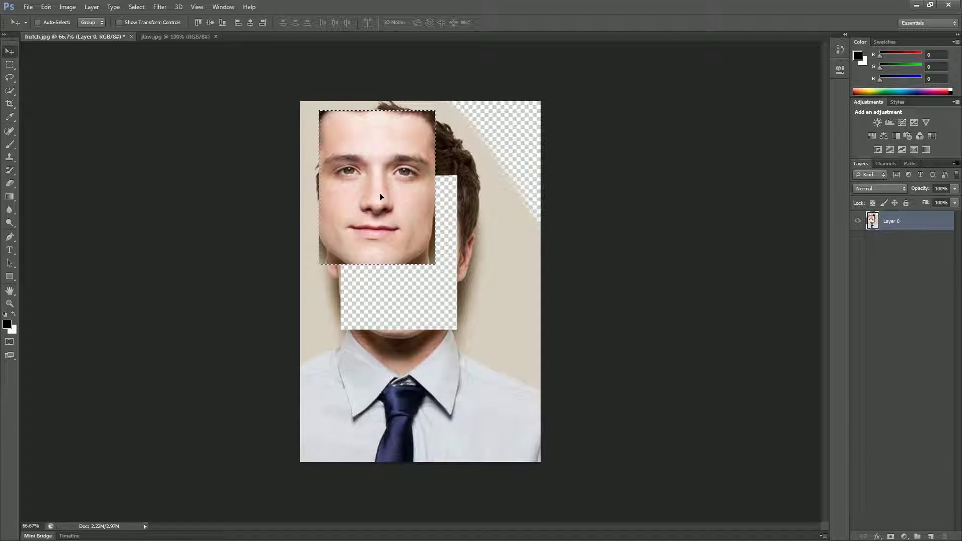
- Copy the selected face in hutch.jpg
{"action": "left_click", "coordinate": [170, 36]}
{"action": "left_click", "coordinate": [66, 36]}
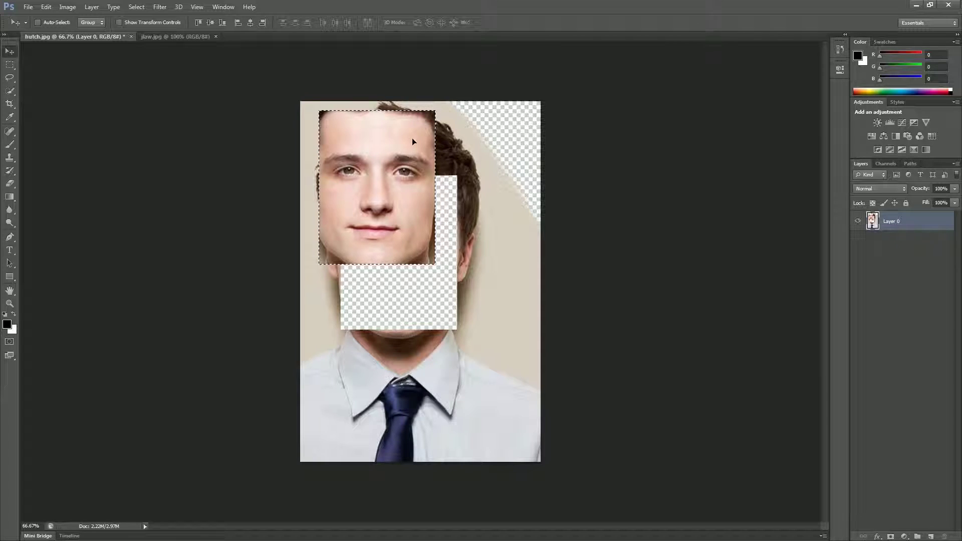
{"action": "left_click", "coordinate": [45, 7]}
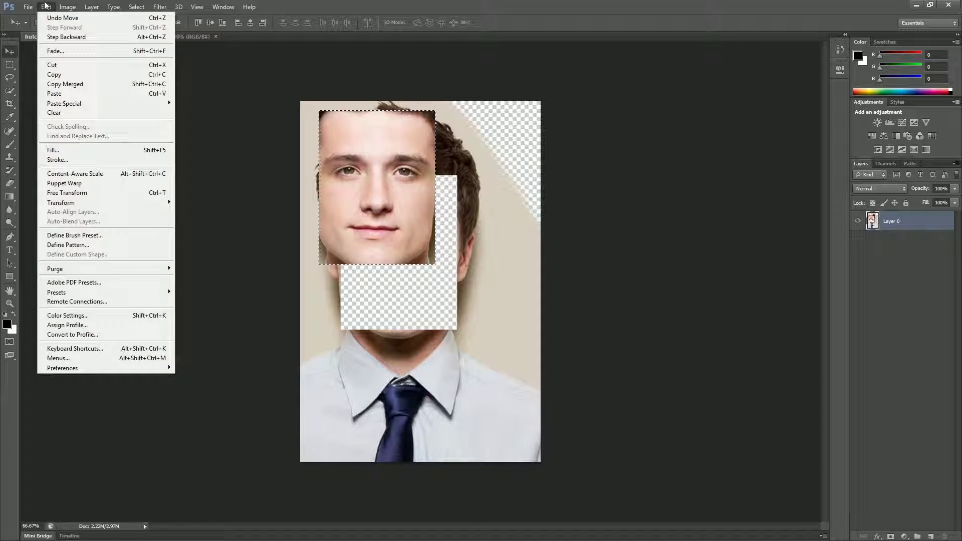
{"action": "left_click", "coordinate": [59, 75]}
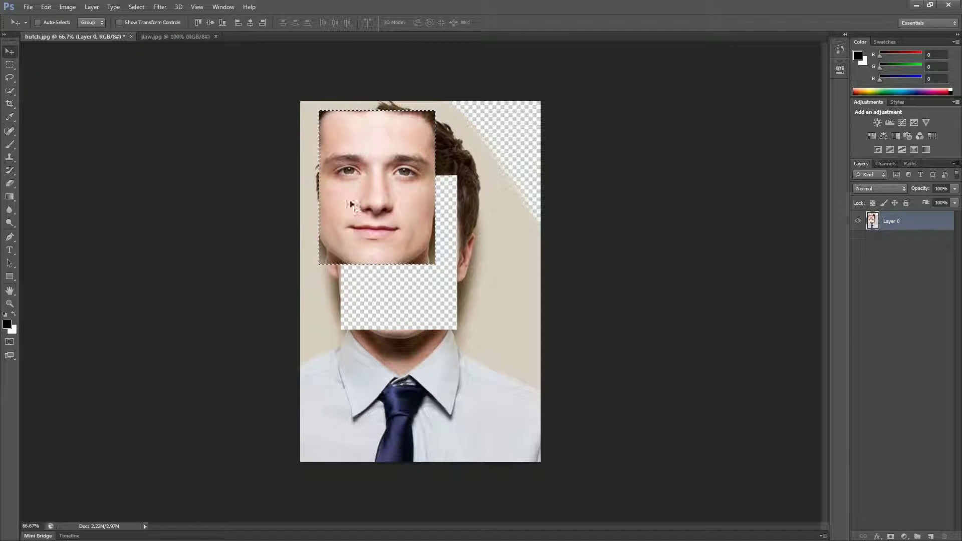
- Paste the copied face into jlaw.jpg and position it over the woman's face
{"action": "left_click", "coordinate": [150, 37]}
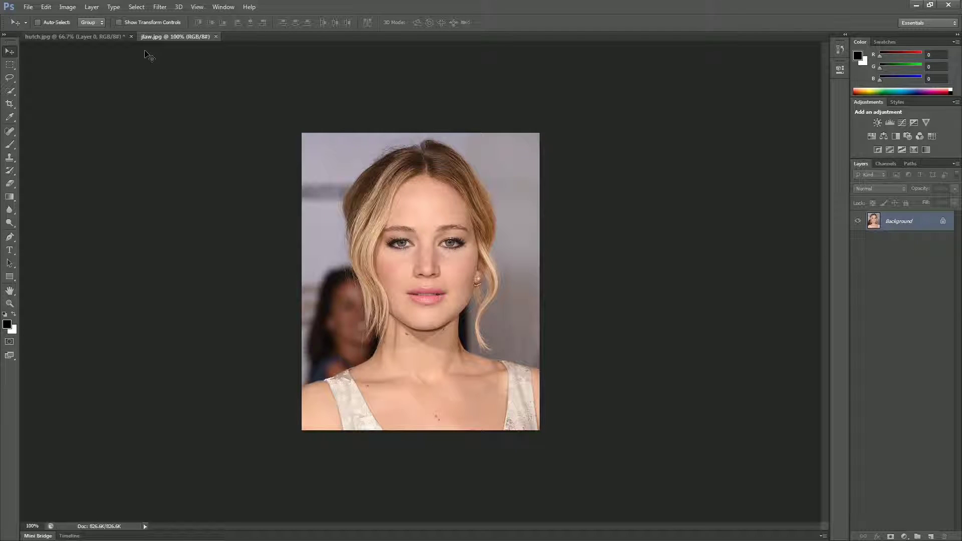
{"action": "left_click", "coordinate": [47, 7]}
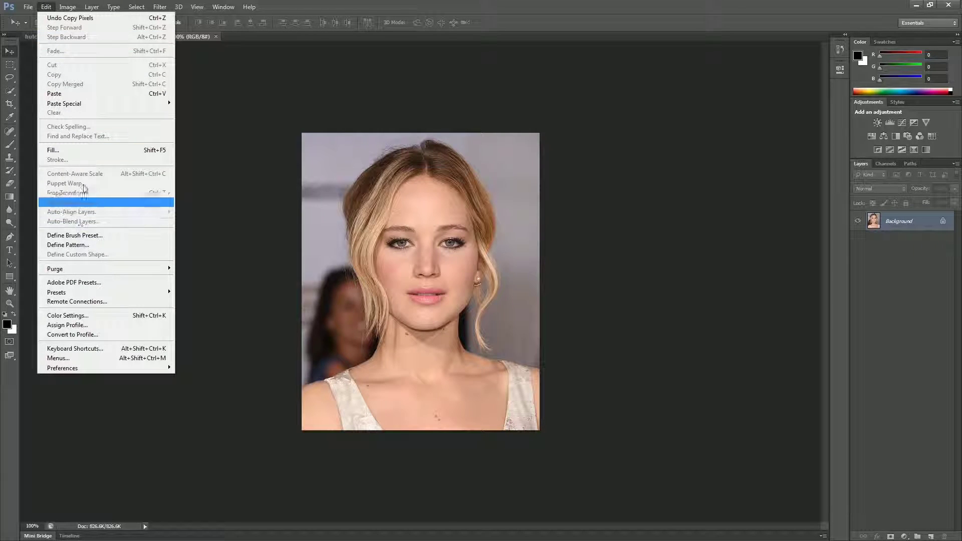
{"action": "left_click", "coordinate": [59, 94]}
{"action": "left_click_drag", "start_coordinate": [431, 318], "coordinate": [437, 294]}
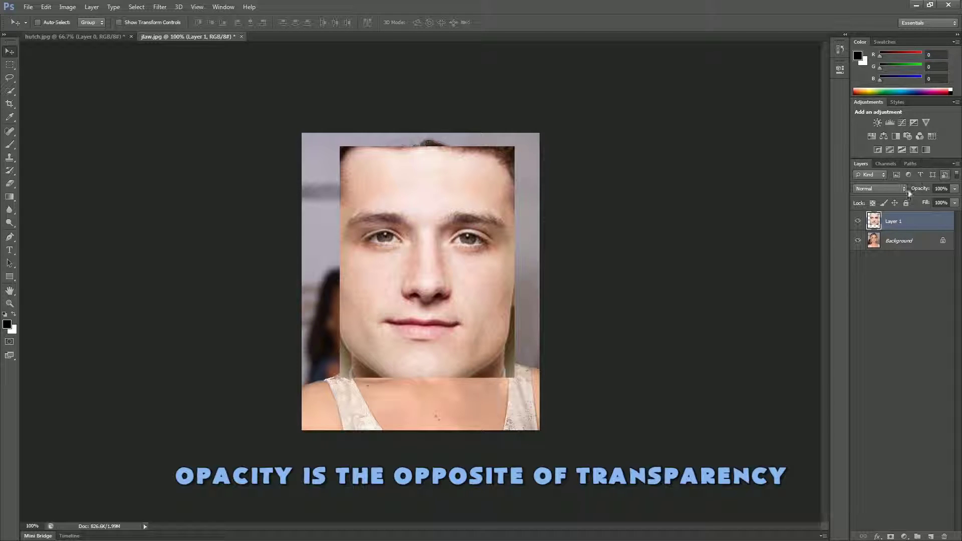
- Lower the opacity of the pasted face layer to 45%
{"action": "left_click", "coordinate": [956, 189]}
{"action": "left_click_drag", "start_coordinate": [955, 202], "coordinate": [927, 203]}
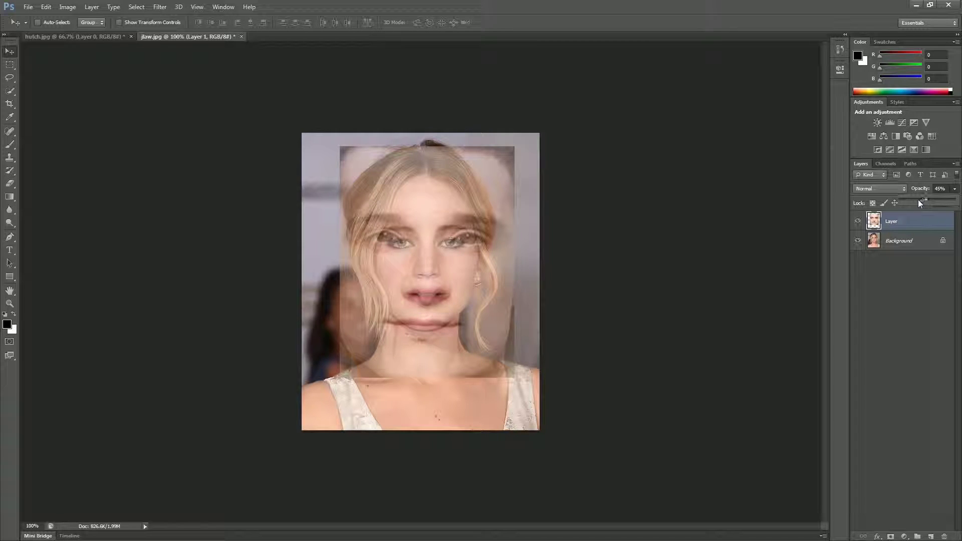
{"action": "left_click", "coordinate": [412, 254]}
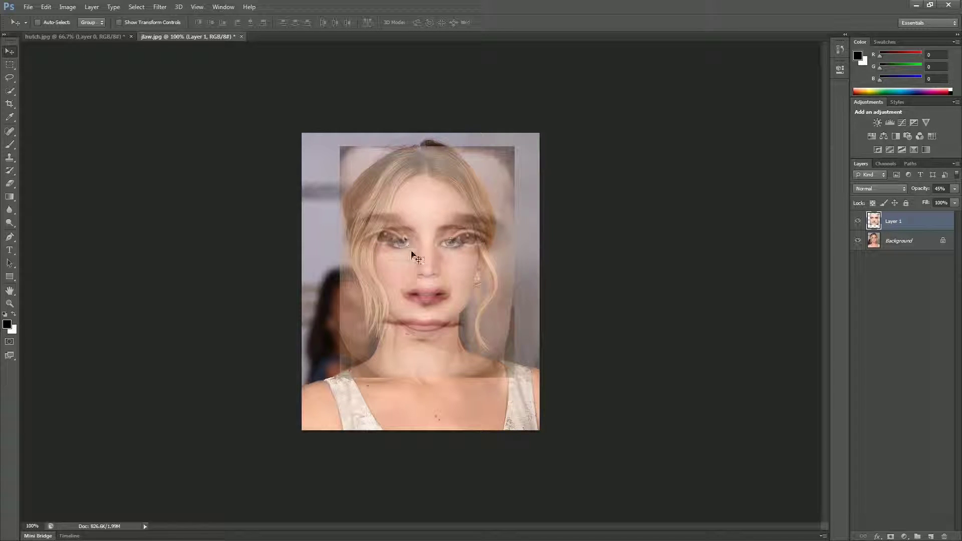
{"action": "mouse_move", "coordinate": [430, 285]}
{"action": "left_mouse_down"}
{"action": "mouse_move", "coordinate": [398, 276]}
{"action": "mouse_move", "coordinate": [393, 248]}
{"action": "mouse_move", "coordinate": [404, 225]}
{"action": "mouse_move", "coordinate": [428, 236]}
{"action": "mouse_move", "coordinate": [421, 249]}
{"action": "mouse_move", "coordinate": [383, 252]}
{"action": "mouse_move", "coordinate": [422, 263]}
{"action": "mouse_move", "coordinate": [423, 285]}
{"action": "left_mouse_up"}
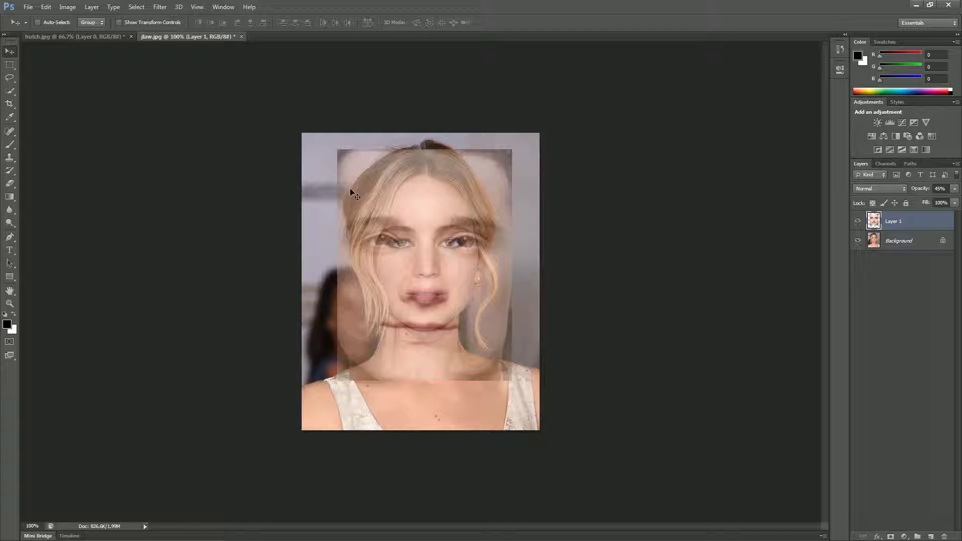
{"action": "left_click", "coordinate": [49, 9]}
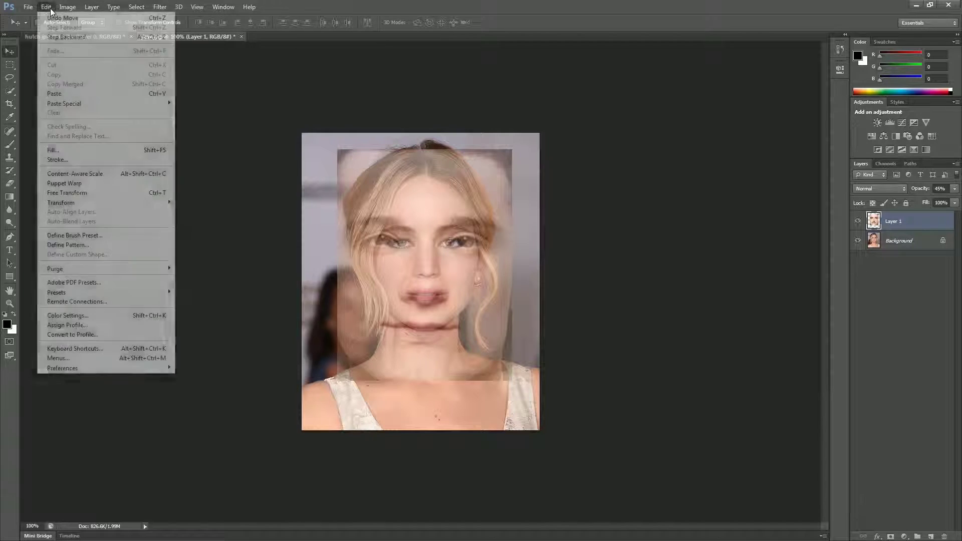
{"action": "mouse_move", "coordinate": [68, 205]}
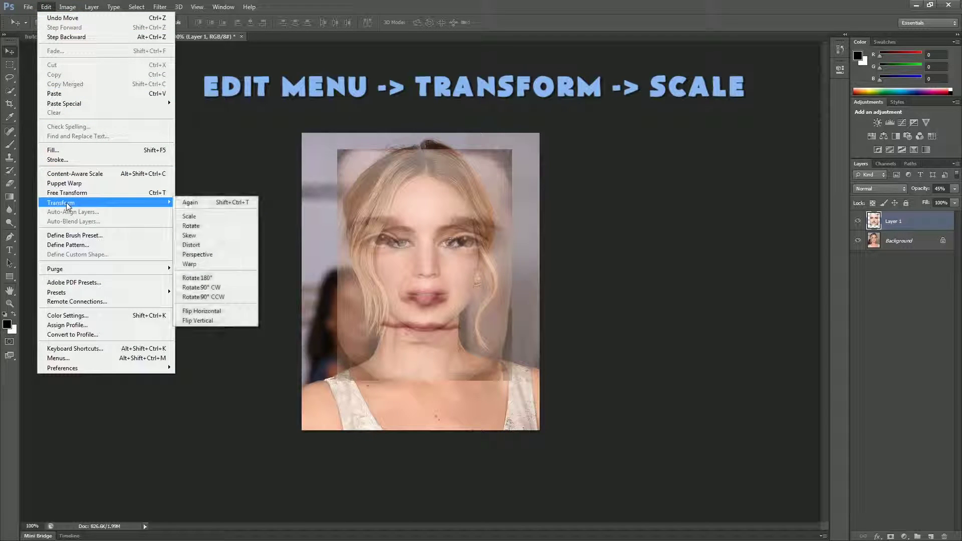
{"action": "left_click", "coordinate": [198, 217]}
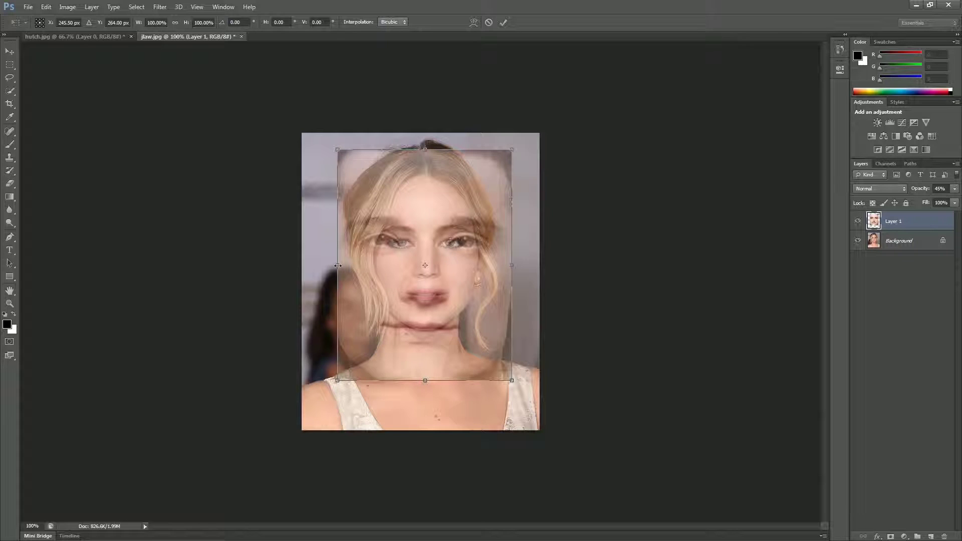
{"action": "left_click_drag", "start_coordinate": [338, 266], "coordinate": [438, 266]}
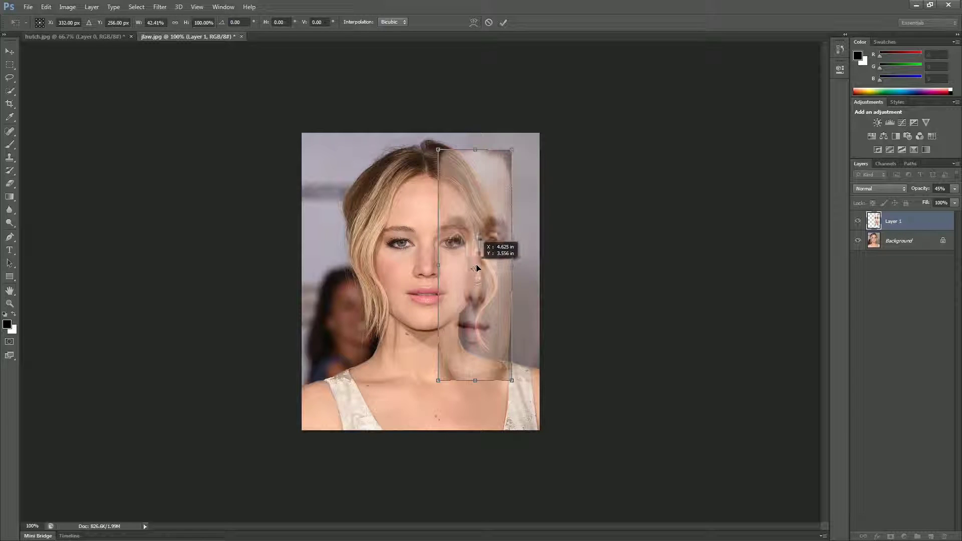
{"action": "left_click_drag", "start_coordinate": [489, 236], "coordinate": [353, 259]}
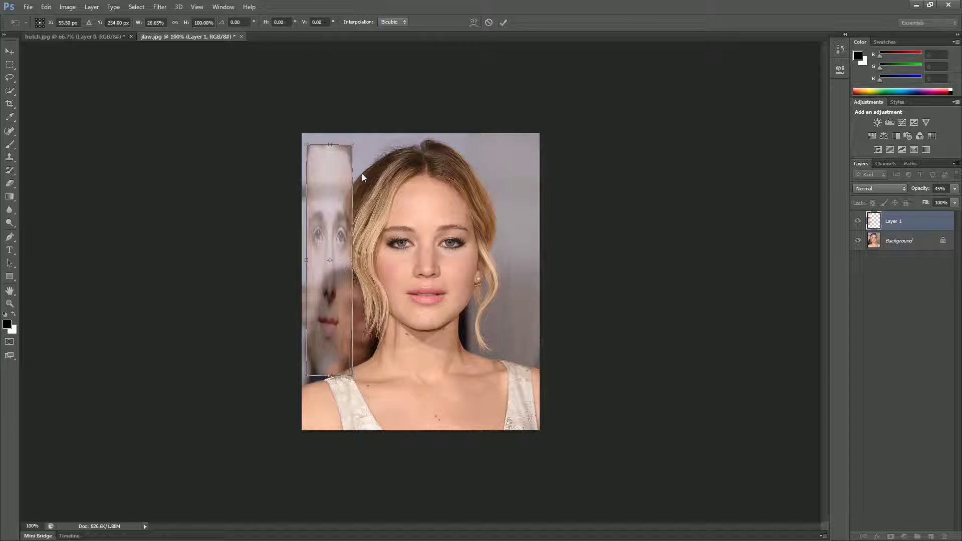
{"action": "left_click", "coordinate": [489, 22]}
- Scale the pasted face layer down to about 53% with Free Transform and place it over the woman's face
{"action": "key", "text": "ctrl+t"}
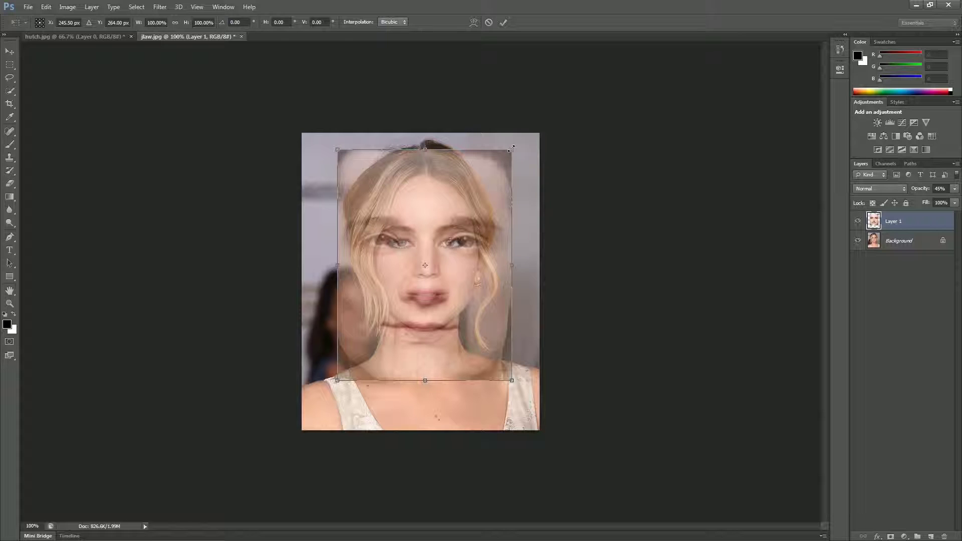
{"action": "left_click_drag", "start_coordinate": [512, 149], "coordinate": [432, 258]}
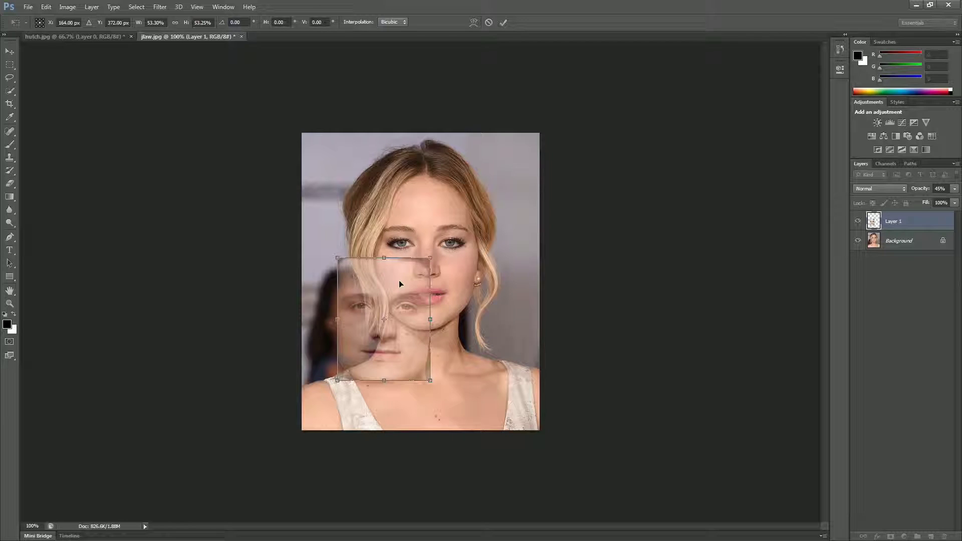
{"action": "left_click_drag", "start_coordinate": [396, 282], "coordinate": [439, 219]}
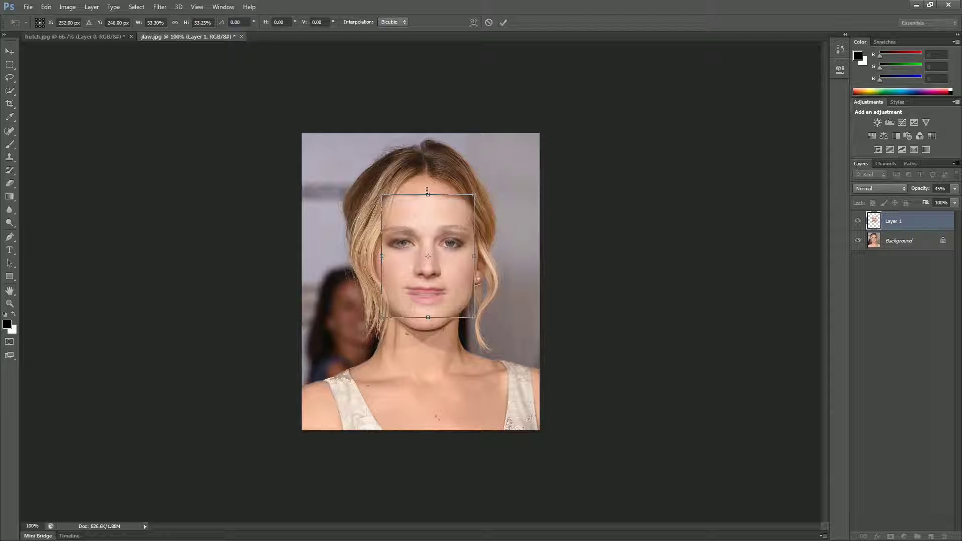
- Fine-tune the face layer's scale to about 56% width and 58% height, aligning its features with the woman's, and apply the transform
{"action": "left_click_drag", "start_coordinate": [427, 194], "coordinate": [379, 195]}
{"action": "left_click_drag", "start_coordinate": [438, 263], "coordinate": [436, 260]}
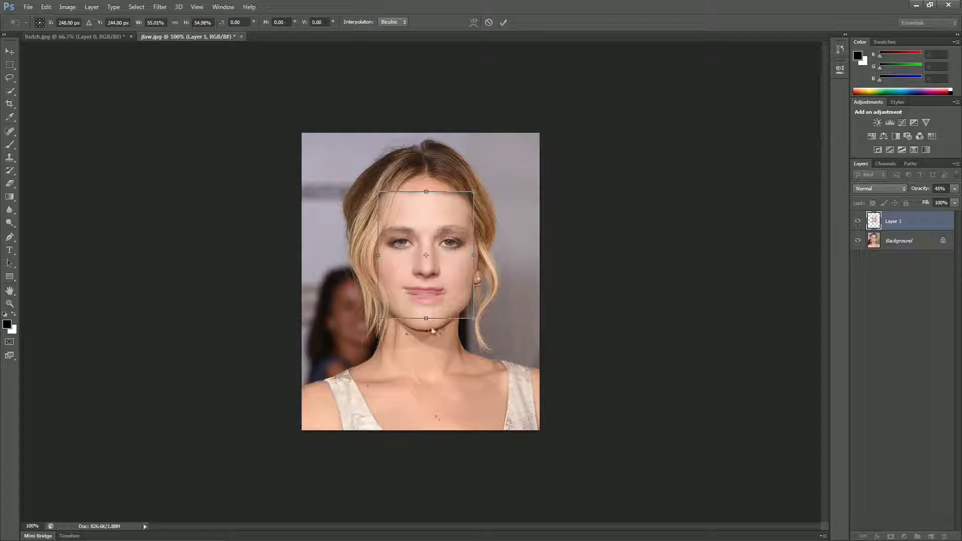
{"action": "left_click_drag", "start_coordinate": [426, 317], "coordinate": [426, 324]}
{"action": "left_click_drag", "start_coordinate": [426, 191], "coordinate": [427, 189]}
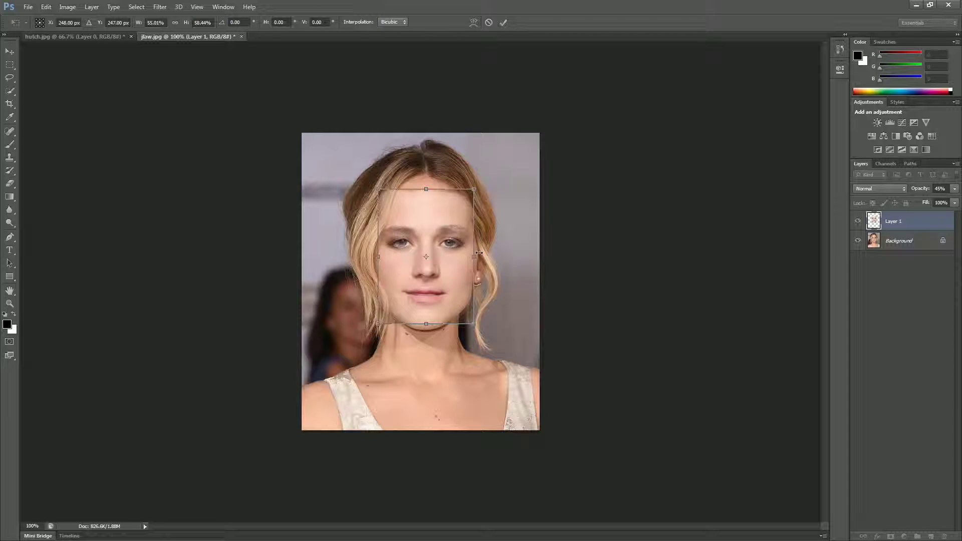
{"action": "left_click_drag", "start_coordinate": [476, 260], "coordinate": [477, 260]}
{"action": "left_click", "coordinate": [377, 258]}
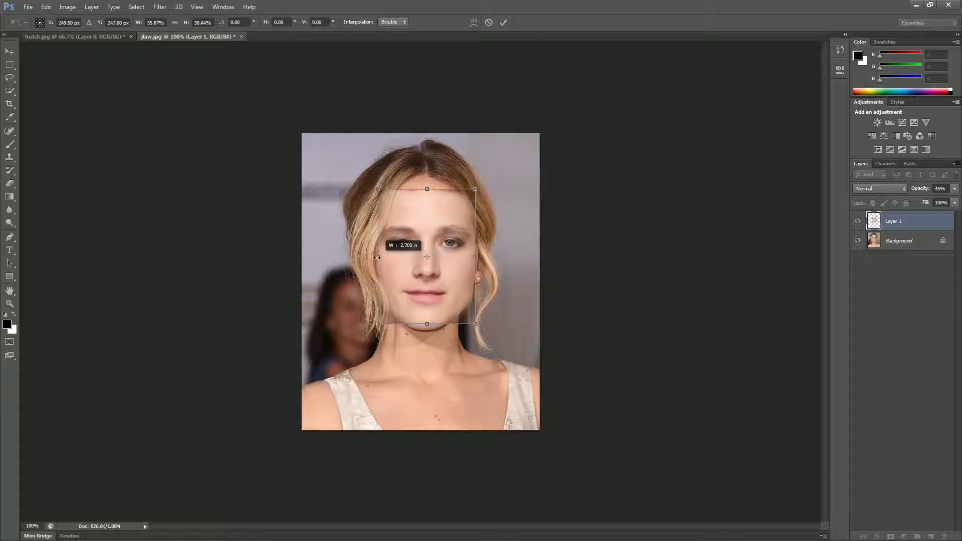
{"action": "left_click", "coordinate": [503, 22]}
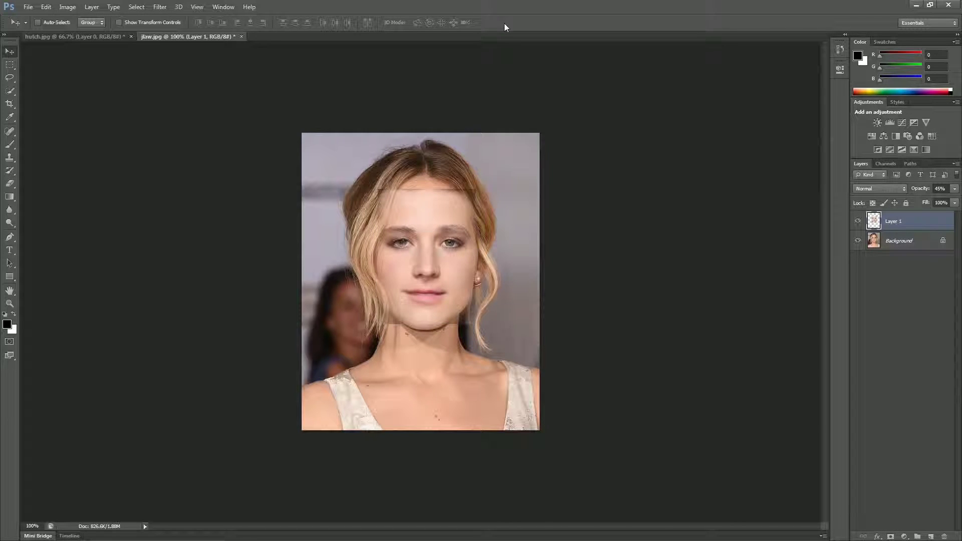
- Raise the opacity of the pasted face layer to 100%
{"action": "left_click", "coordinate": [957, 189]}
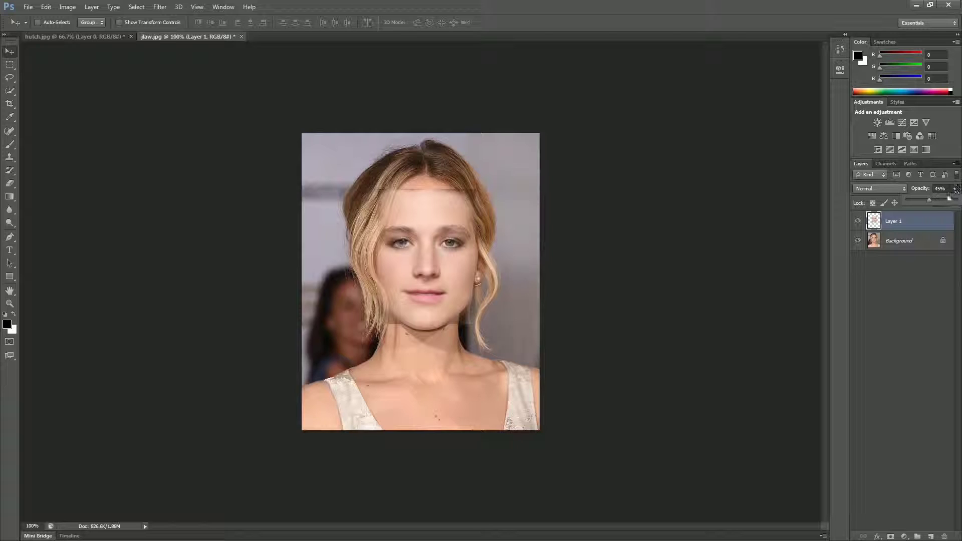
{"action": "left_click_drag", "start_coordinate": [926, 201], "coordinate": [961, 202]}
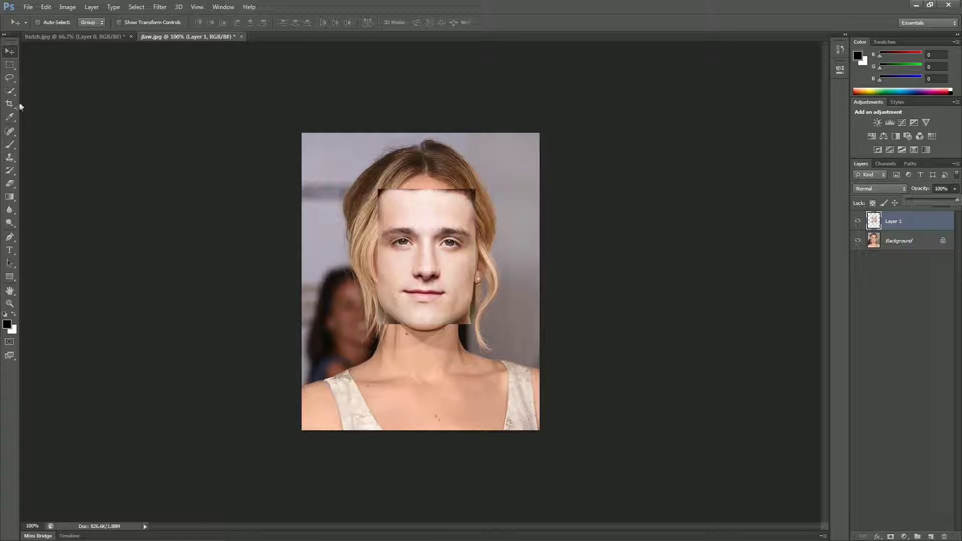
- Erase the hard edges of the pasted face along the hair, forehead, cheeks and jaw with a 65 px Eraser at 0% hardness
{"action": "left_click", "coordinate": [10, 184]}
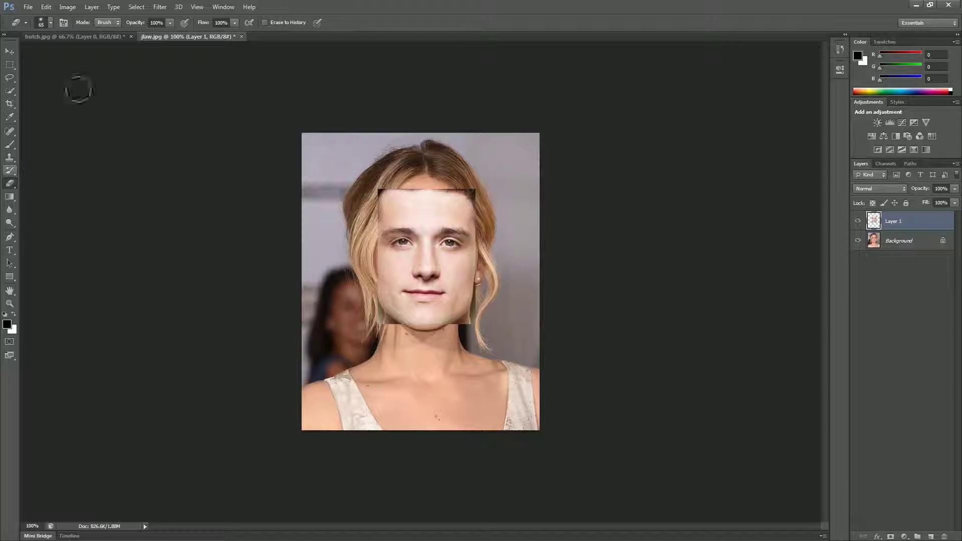
{"action": "left_click", "coordinate": [51, 22]}
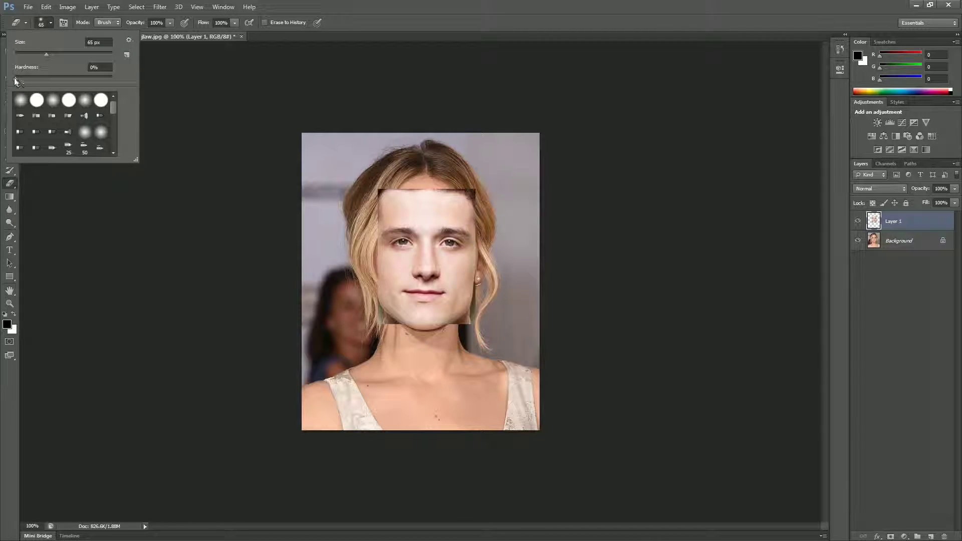
{"action": "left_click", "coordinate": [98, 67]}
{"action": "left_click", "coordinate": [50, 23]}
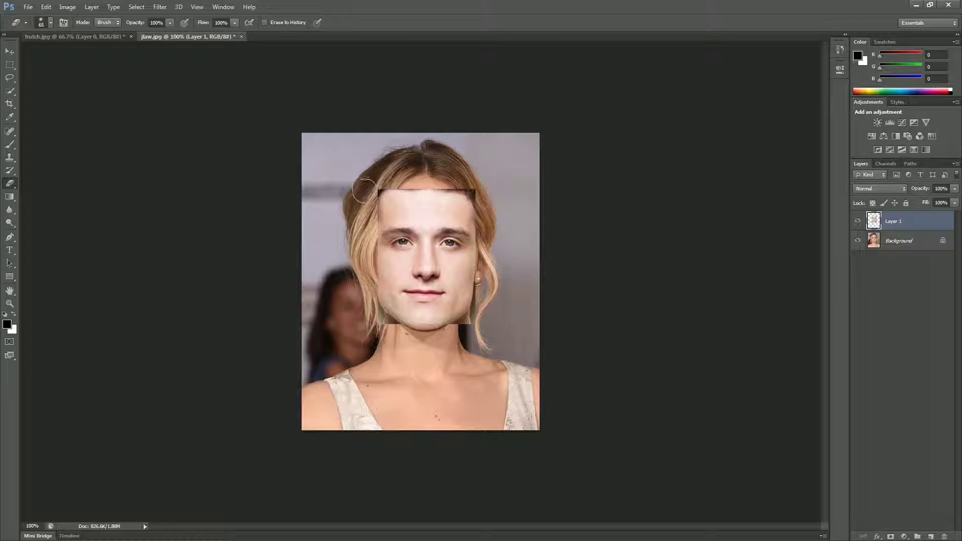
{"action": "mouse_move", "coordinate": [365, 193]}
{"action": "left_mouse_down"}
{"action": "mouse_move", "coordinate": [371, 185]}
{"action": "mouse_move", "coordinate": [391, 200]}
{"action": "mouse_move", "coordinate": [375, 262]}
{"action": "mouse_move", "coordinate": [381, 307]}
{"action": "mouse_move", "coordinate": [360, 288]}
{"action": "left_mouse_up"}
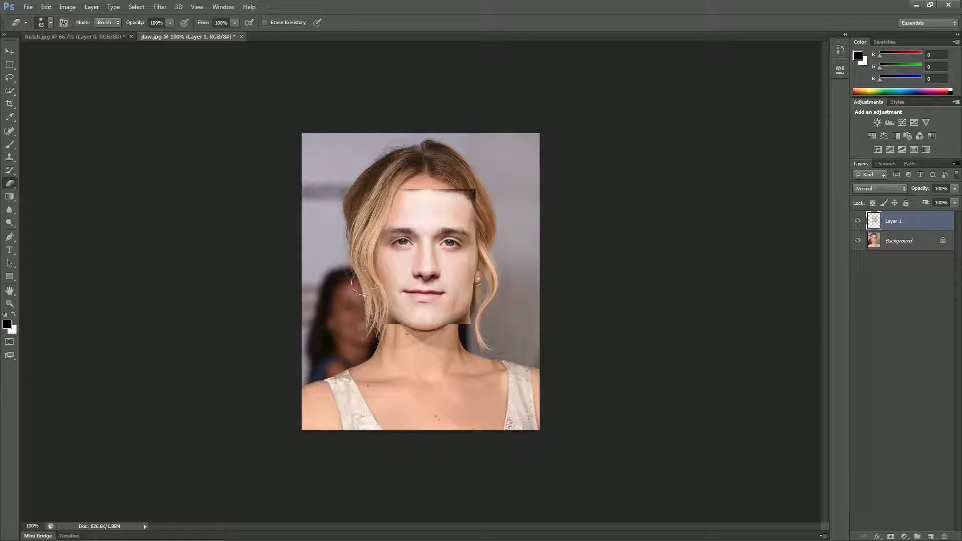
{"action": "mouse_move", "coordinate": [377, 326]}
{"action": "left_mouse_down"}
{"action": "mouse_move", "coordinate": [372, 334]}
{"action": "mouse_move", "coordinate": [388, 315]}
{"action": "left_mouse_up"}
{"action": "mouse_move", "coordinate": [396, 173]}
{"action": "left_mouse_down"}
{"action": "mouse_move", "coordinate": [452, 188]}
{"action": "mouse_move", "coordinate": [476, 210]}
{"action": "mouse_move", "coordinate": [484, 235]}
{"action": "mouse_move", "coordinate": [386, 179]}
{"action": "mouse_move", "coordinate": [459, 184]}
{"action": "mouse_move", "coordinate": [478, 218]}
{"action": "mouse_move", "coordinate": [481, 295]}
{"action": "mouse_move", "coordinate": [466, 321]}
{"action": "mouse_move", "coordinate": [435, 333]}
{"action": "mouse_move", "coordinate": [372, 323]}
{"action": "mouse_move", "coordinate": [405, 335]}
{"action": "mouse_move", "coordinate": [489, 301]}
{"action": "left_mouse_up"}
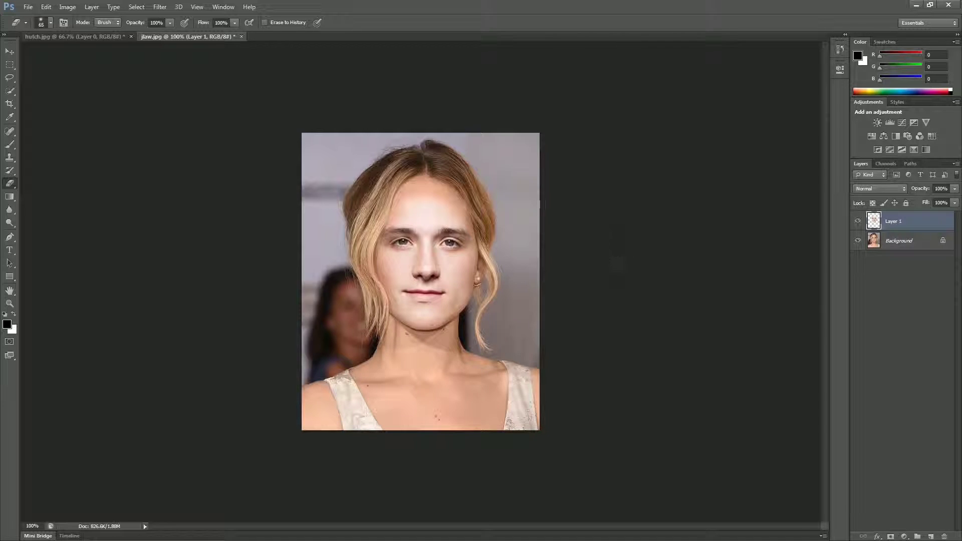
{"action": "mouse_move", "coordinate": [487, 211]}
{"action": "left_mouse_down"}
{"action": "mouse_move", "coordinate": [445, 187]}
{"action": "mouse_move", "coordinate": [395, 194]}
{"action": "left_mouse_up"}
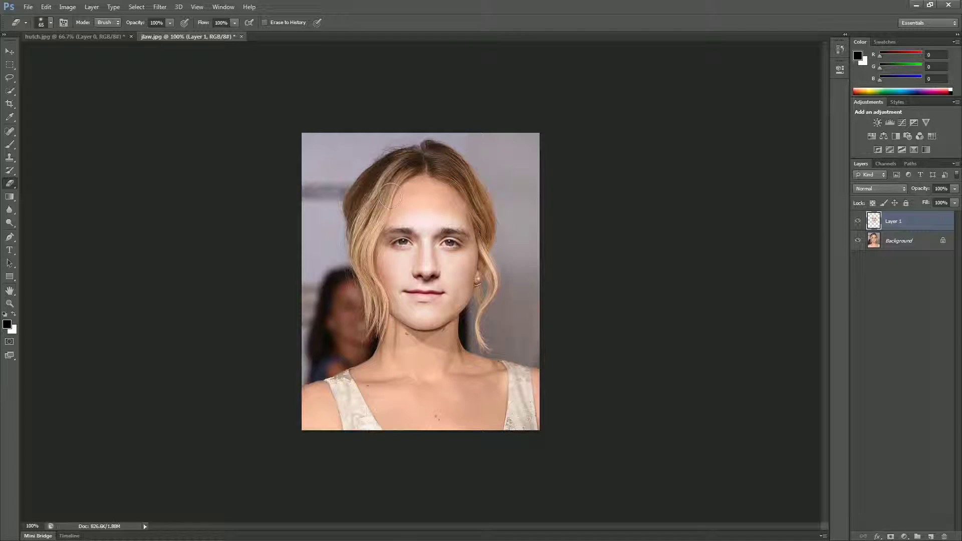